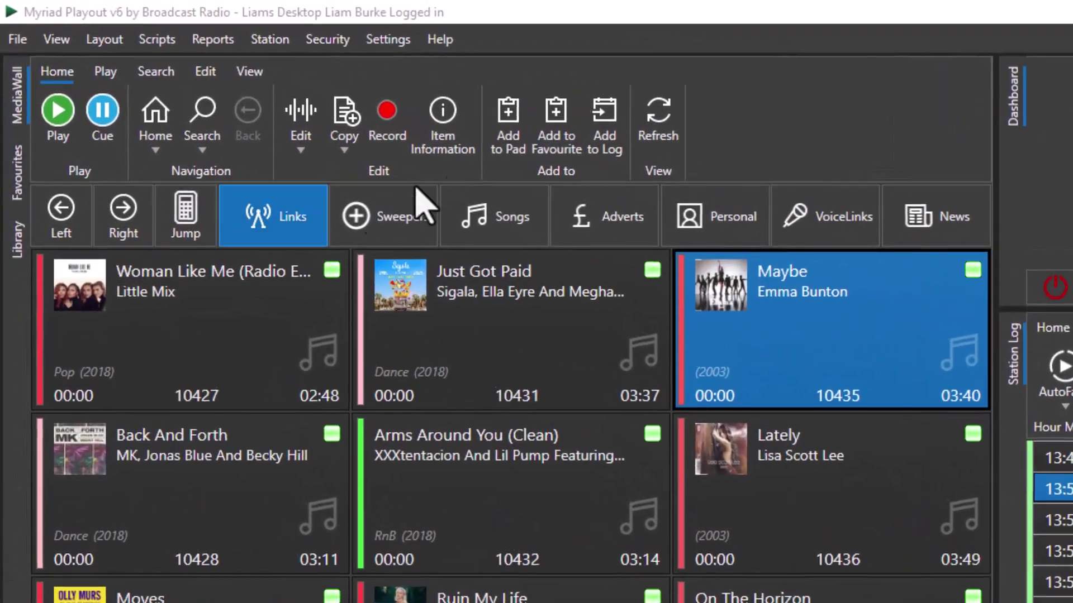
# In Database Settings, tick 'Store additional information to allow the database contents to be replicated'.
pyautogui.click(387, 40)
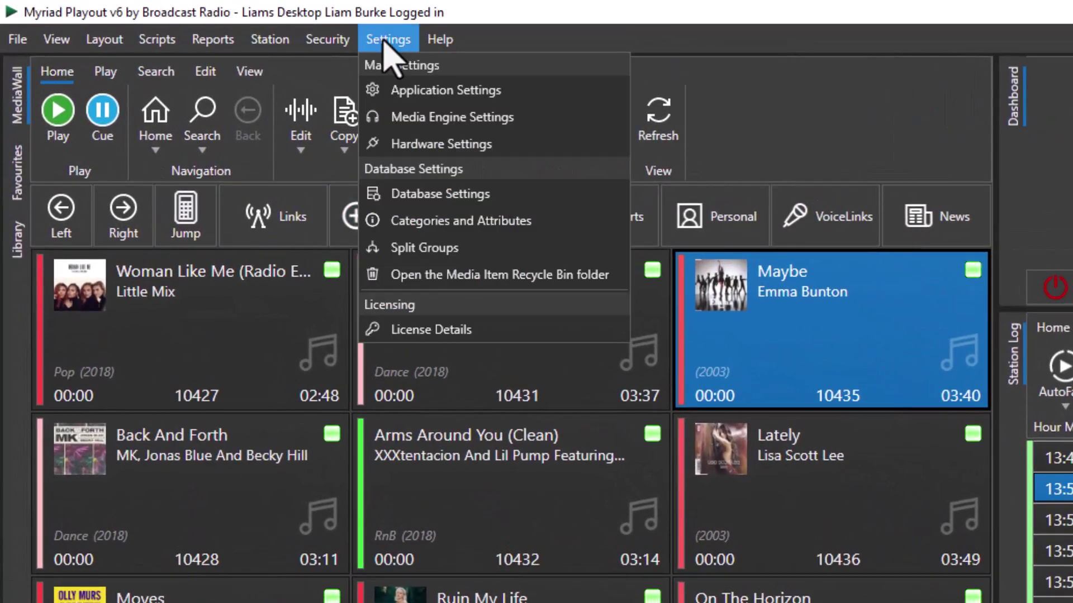
pyautogui.click(469, 202)
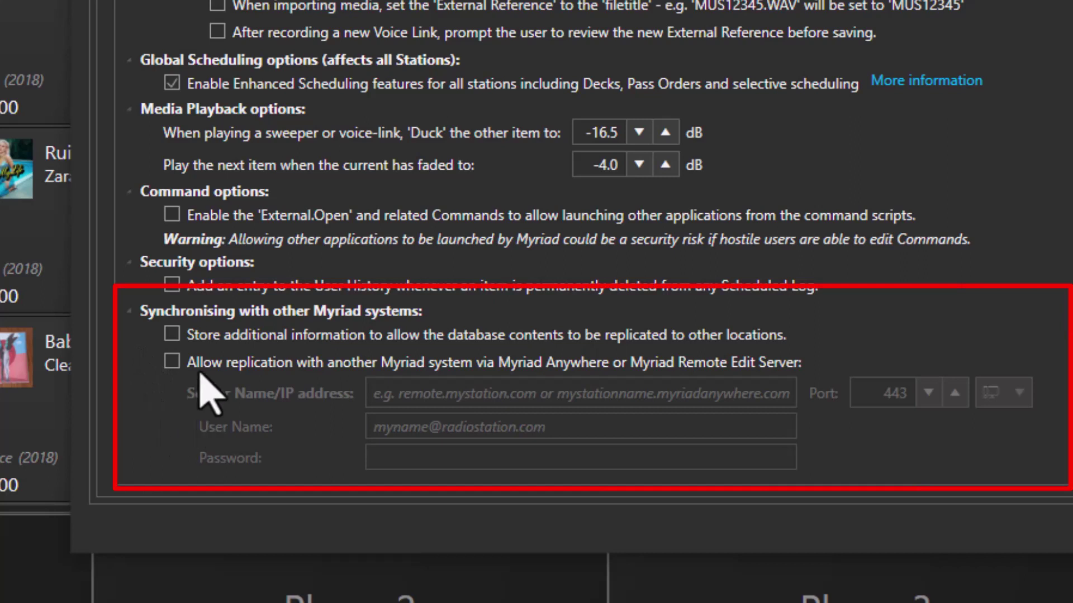
pyautogui.click(173, 334)
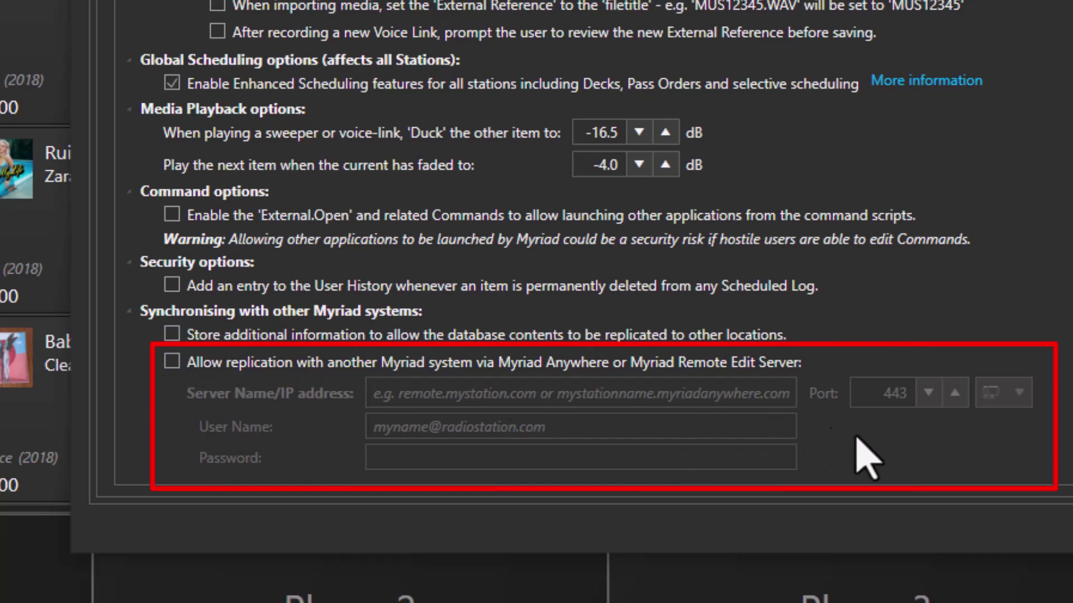
pyautogui.click(176, 334)
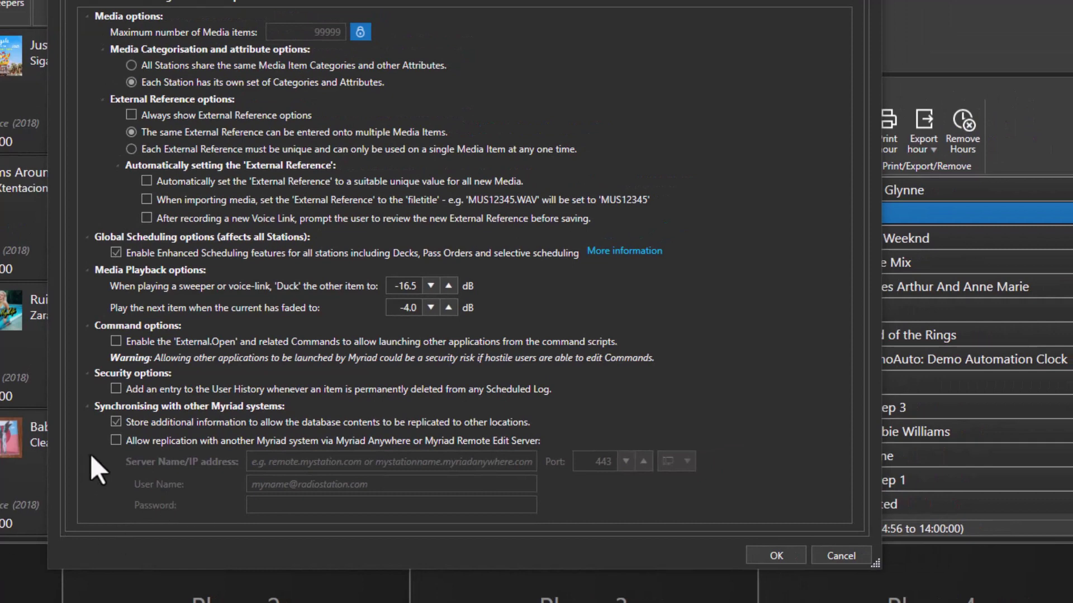
# Tick 'Allow replication with another Myriad system' and pick the Myriad Anywhere Cloud default port 443.
pyautogui.click(115, 440)
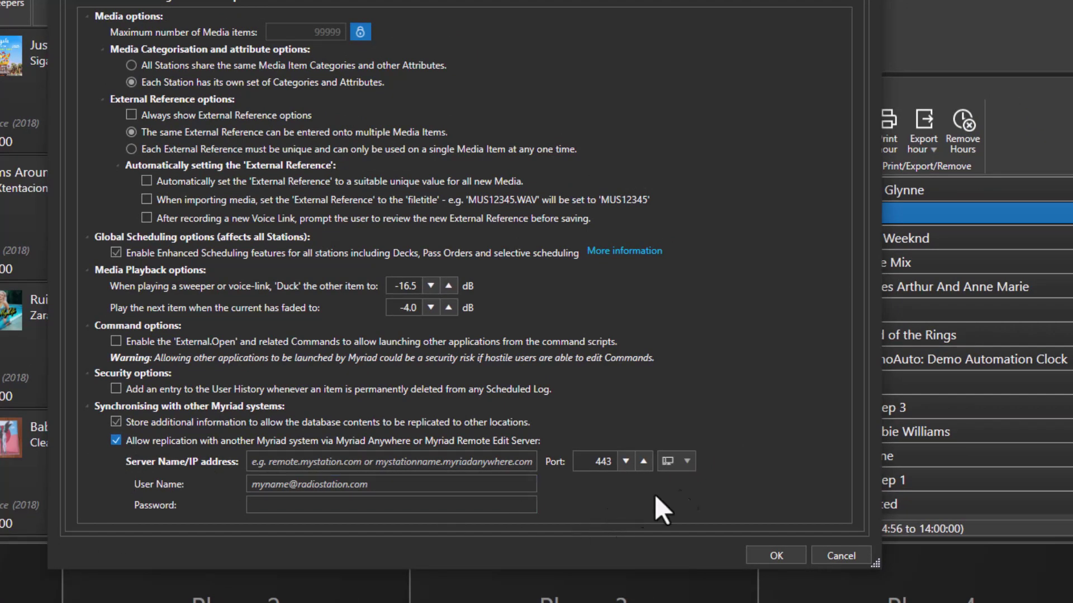
pyautogui.click(693, 461)
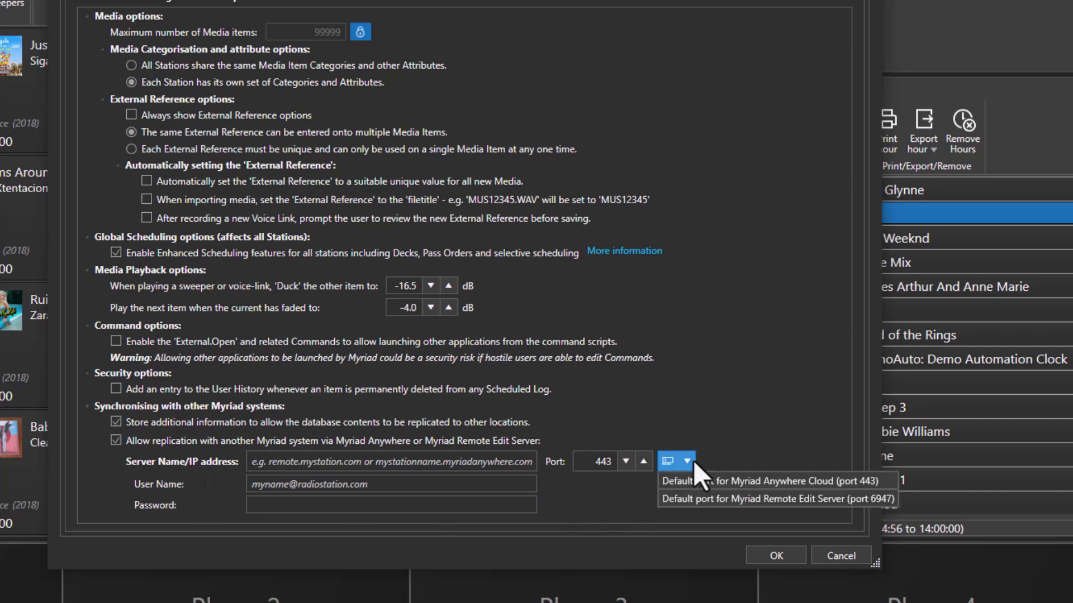
pyautogui.click(755, 500)
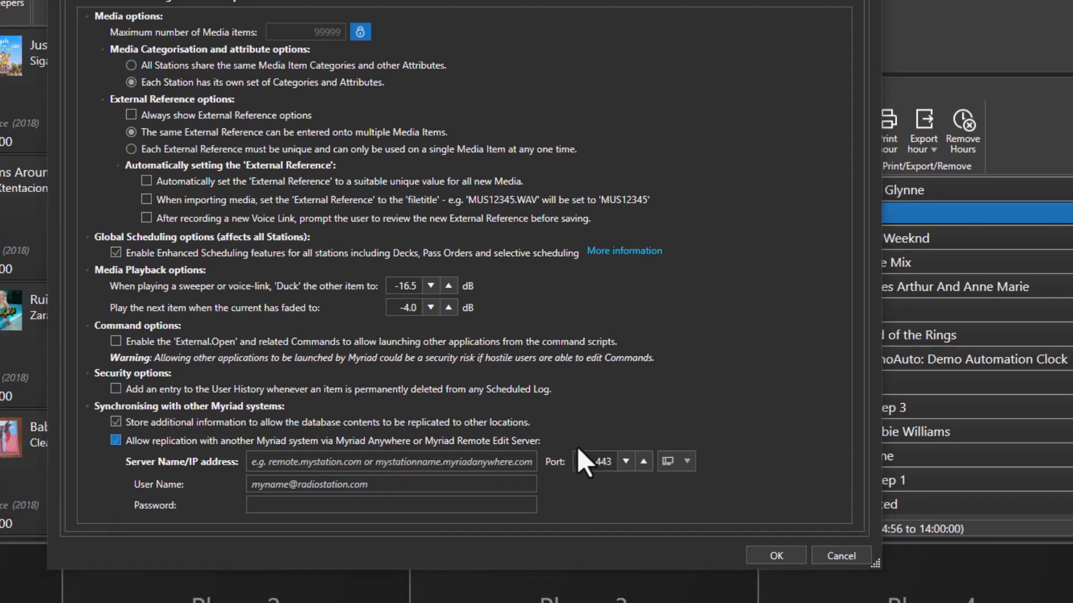
pyautogui.click(686, 461)
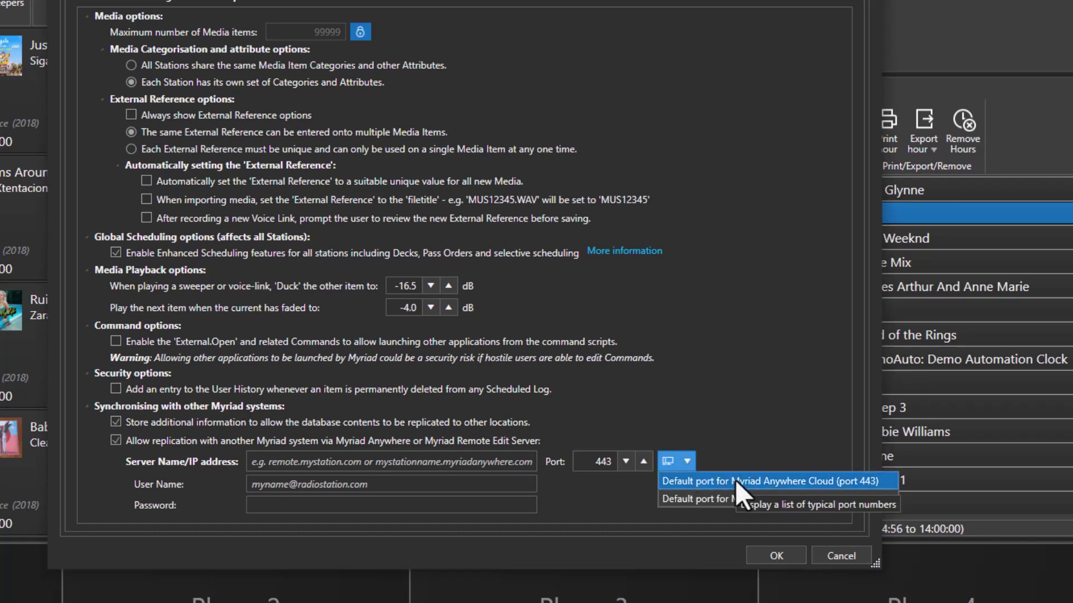
pyautogui.click(755, 480)
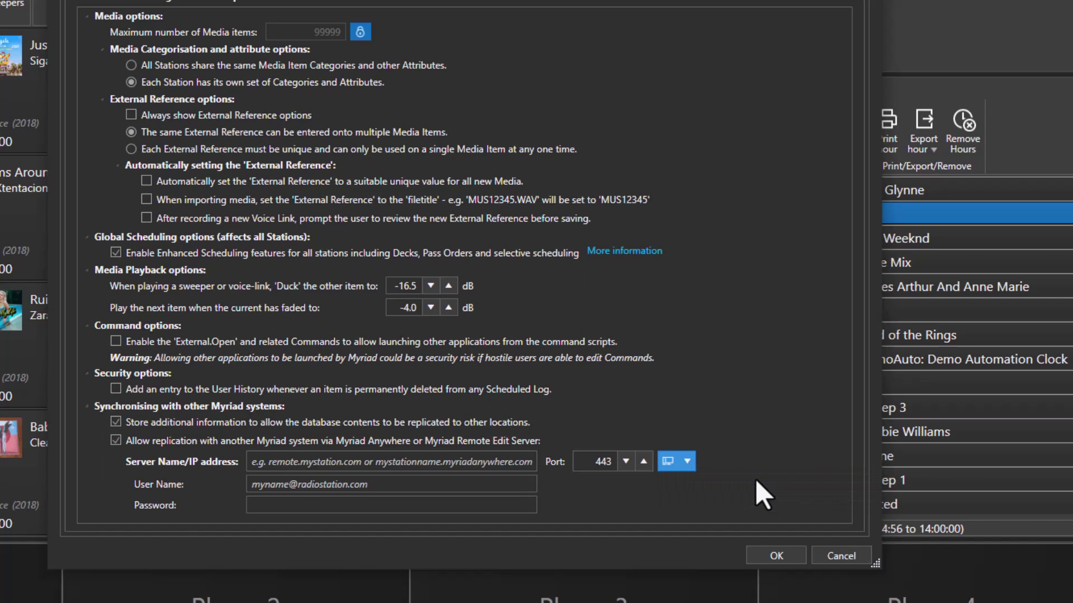
# Set the replication Server Name to kelfieldradio.myriadanywhere.com, without the trailing slash.
pyautogui.click(259, 461)
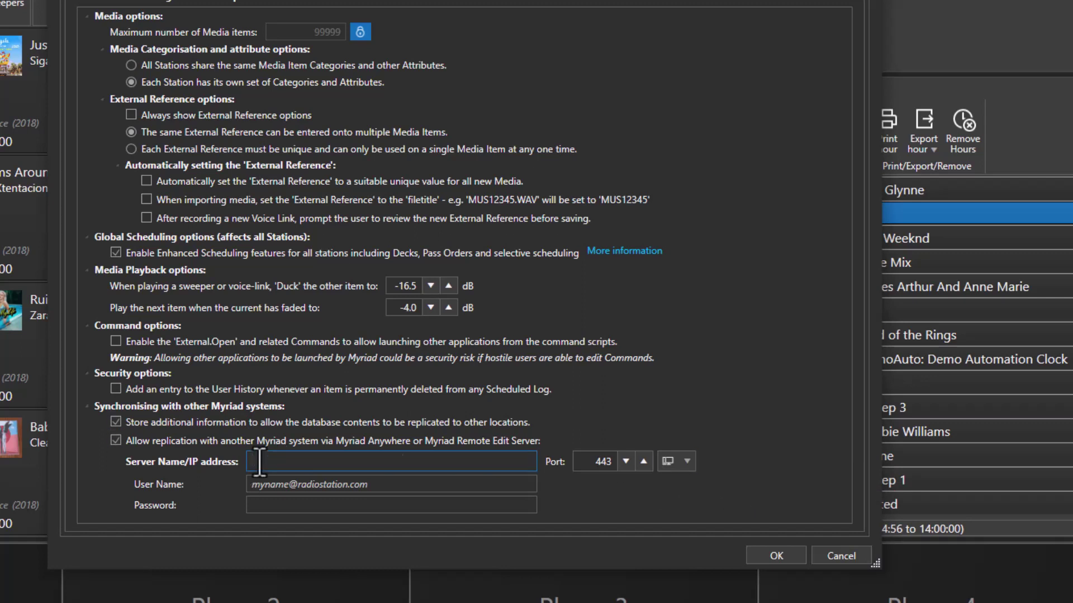
pyautogui.write('kelfieldradio.myriadanywhere.com/')
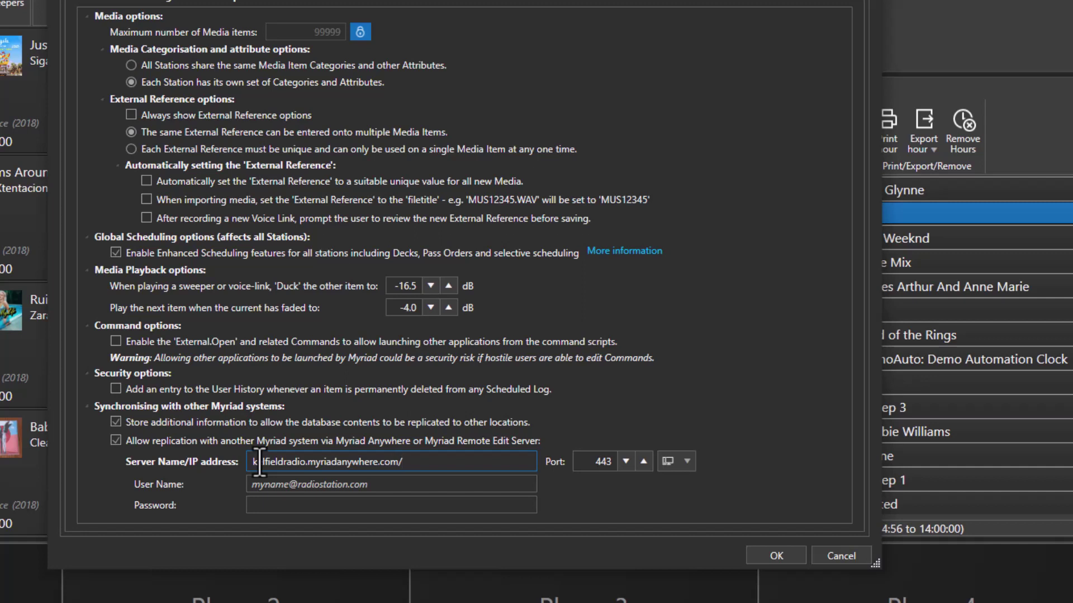
pyautogui.press('BackSpace')
# Fill in the account user name and password, then save the database settings.
pyautogui.click(336, 488)
pyautogui.write('liamb')
pyautogui.press('Tab')
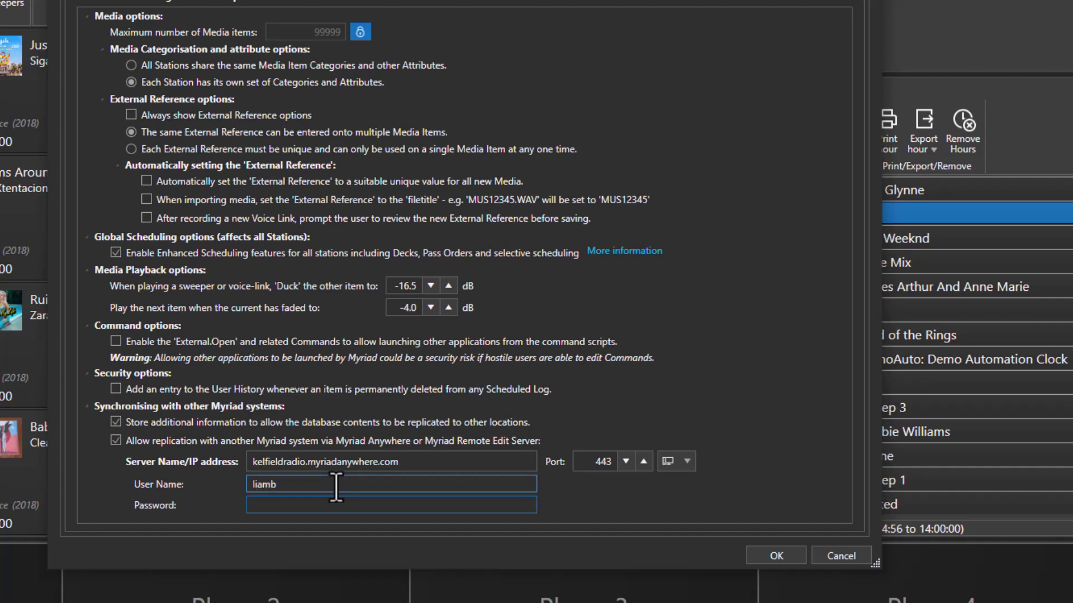
pyautogui.write('••••••••••••••')
pyautogui.click(763, 558)
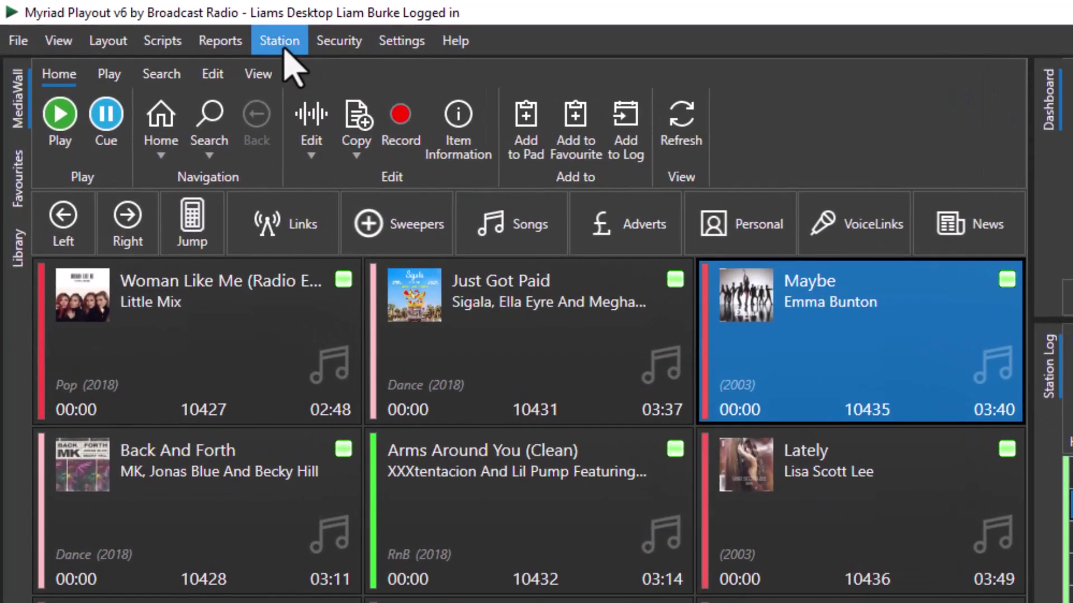
# Choose Station > 'Replicate data with the remote station'.
pyautogui.click(146, 23)
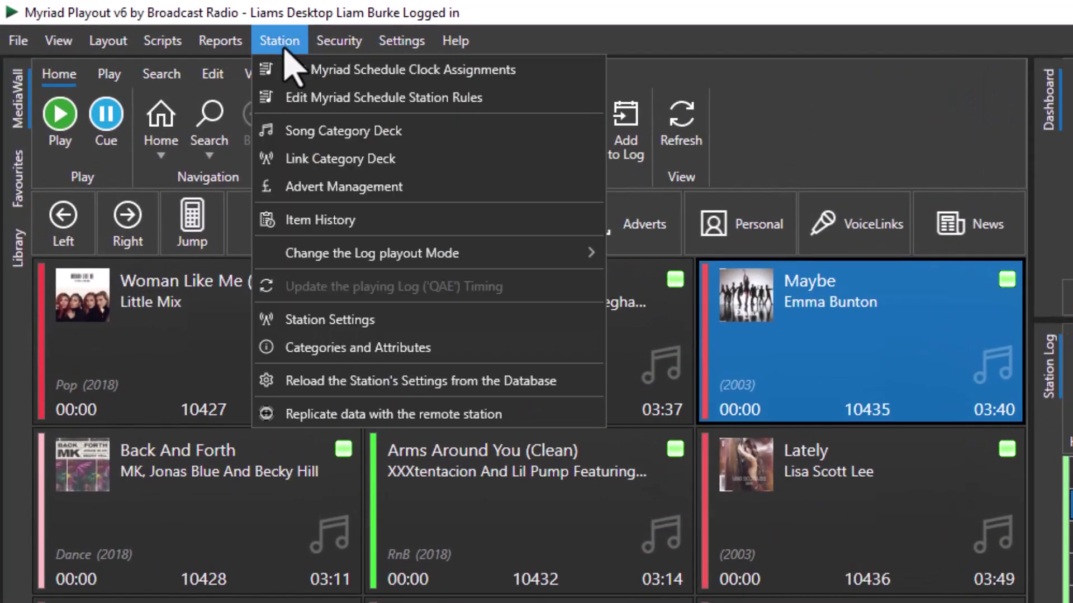
pyautogui.click(377, 416)
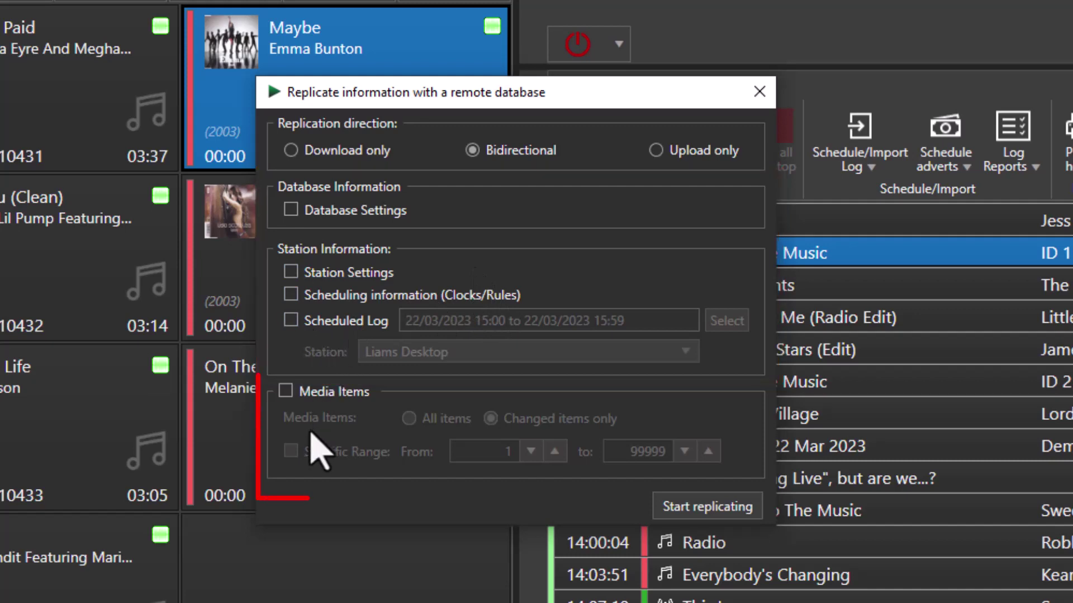
# Replicate all Media Items in the specific range 10434 to 10450.
pyautogui.click(287, 391)
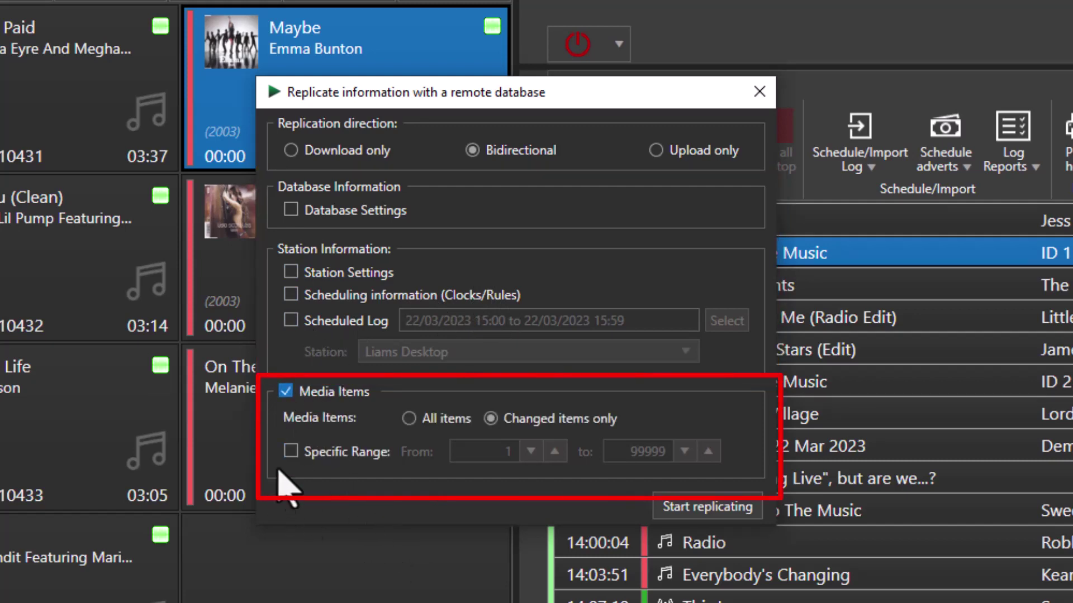
pyautogui.click(291, 452)
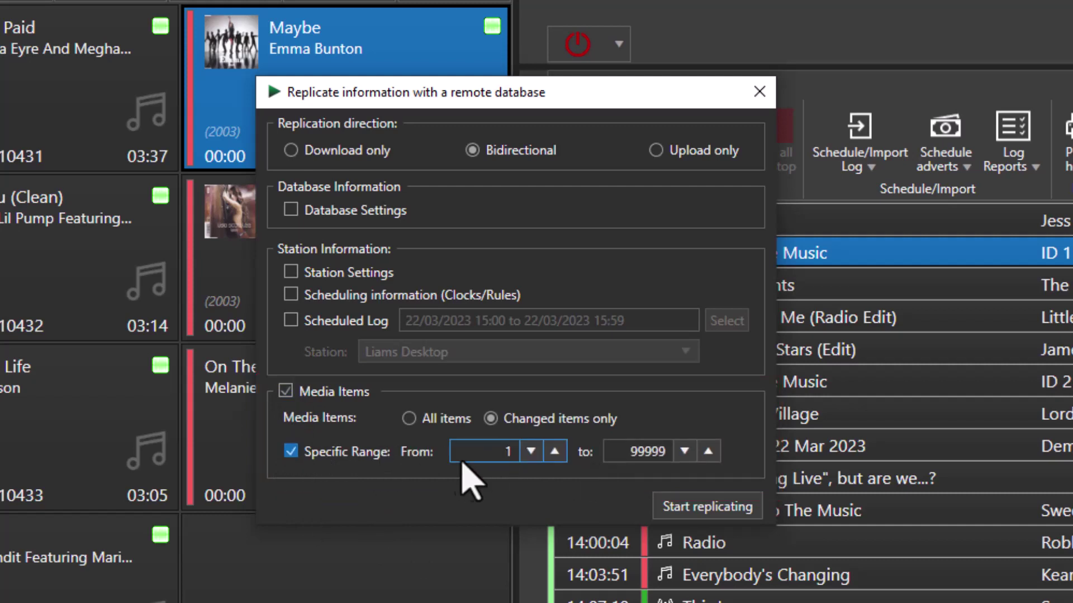
pyautogui.click(477, 451)
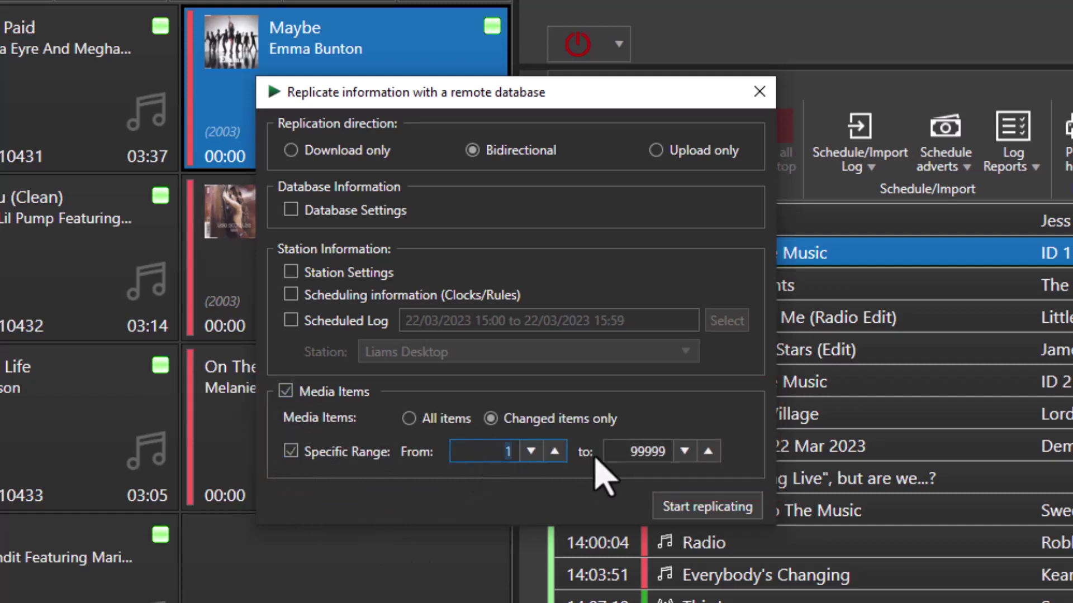
pyautogui.write('10434')
pyautogui.press('Tab')
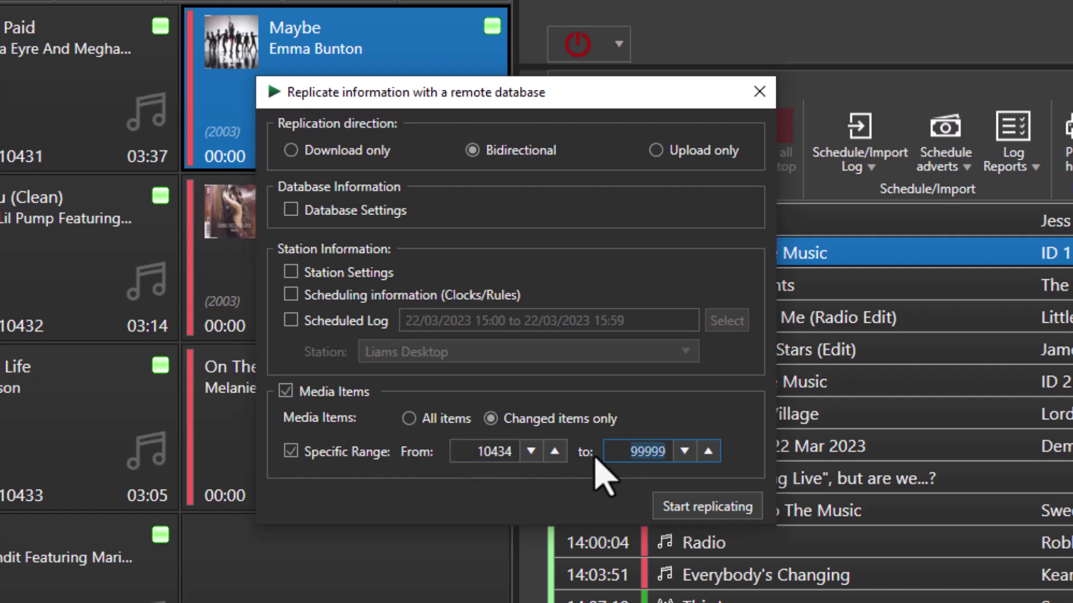
pyautogui.write('10450')
pyautogui.click(709, 509)
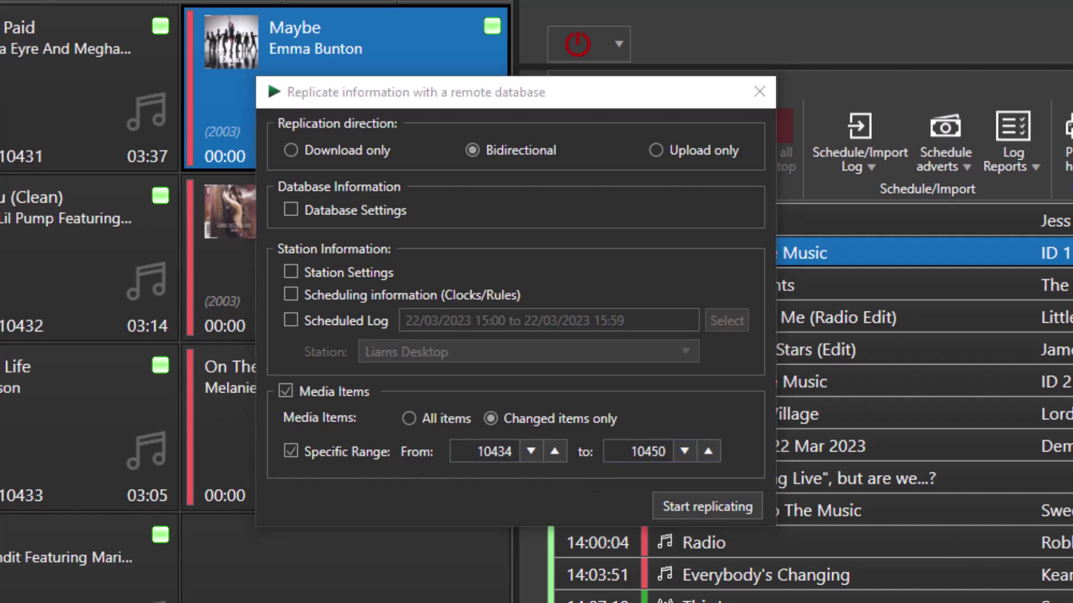
pyautogui.click(408, 418)
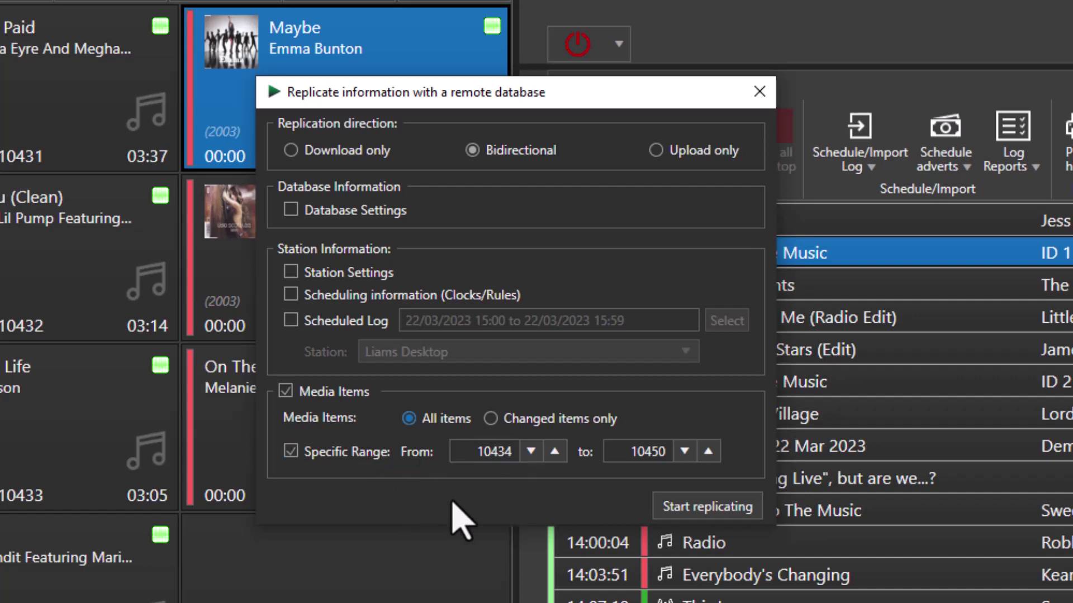
# Start replicating the selected media items and acknowledge the success message.
pyautogui.click(720, 506)
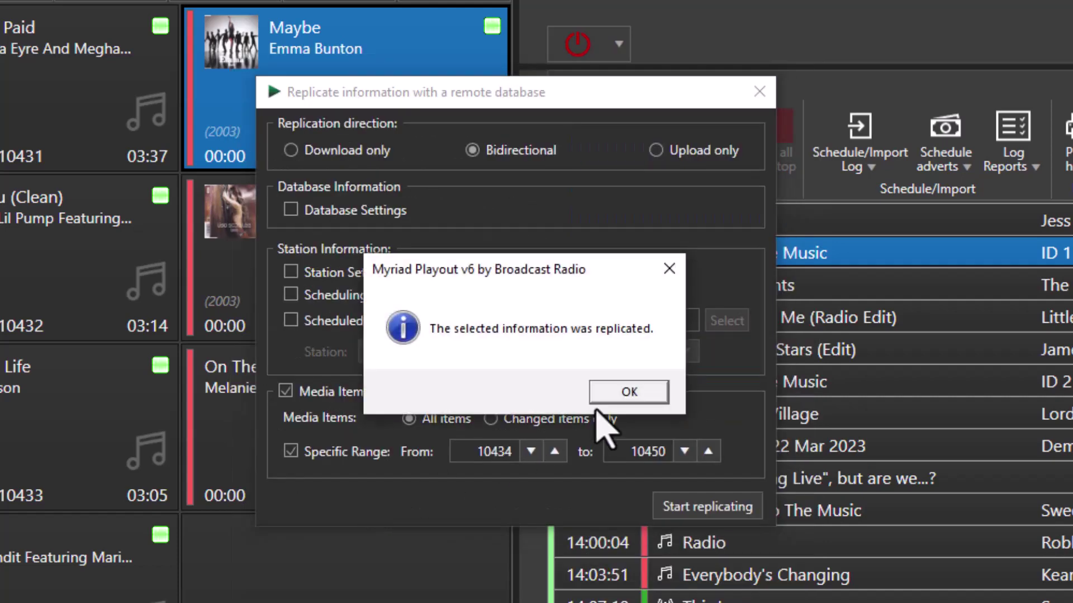
pyautogui.click(626, 394)
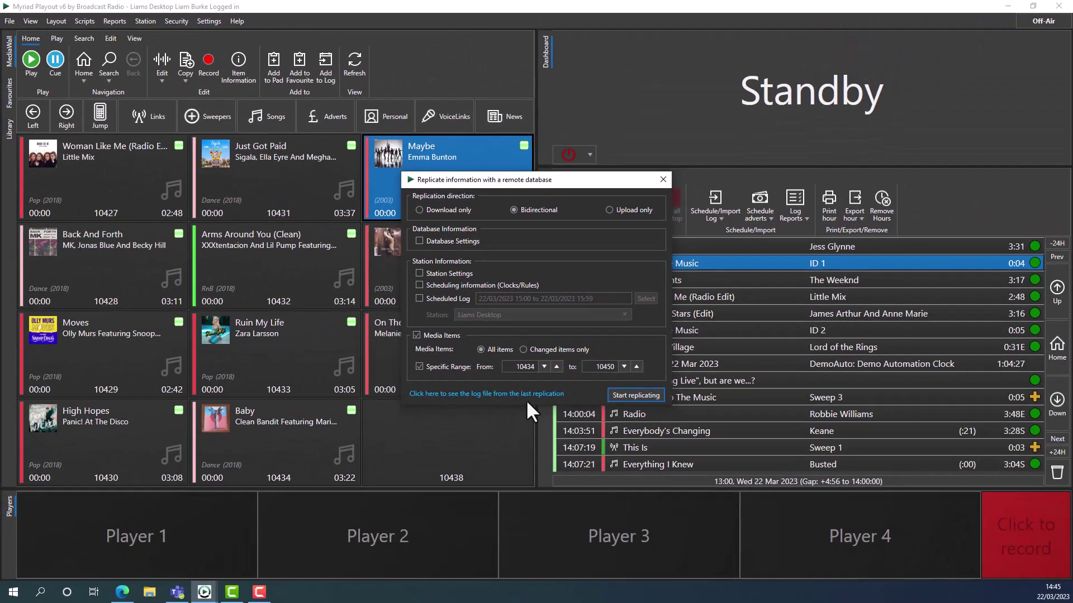
# Switch to Myriad Anywhere in Edge and open Log/Voice Tracking.
pyautogui.moveTo(119, 594)
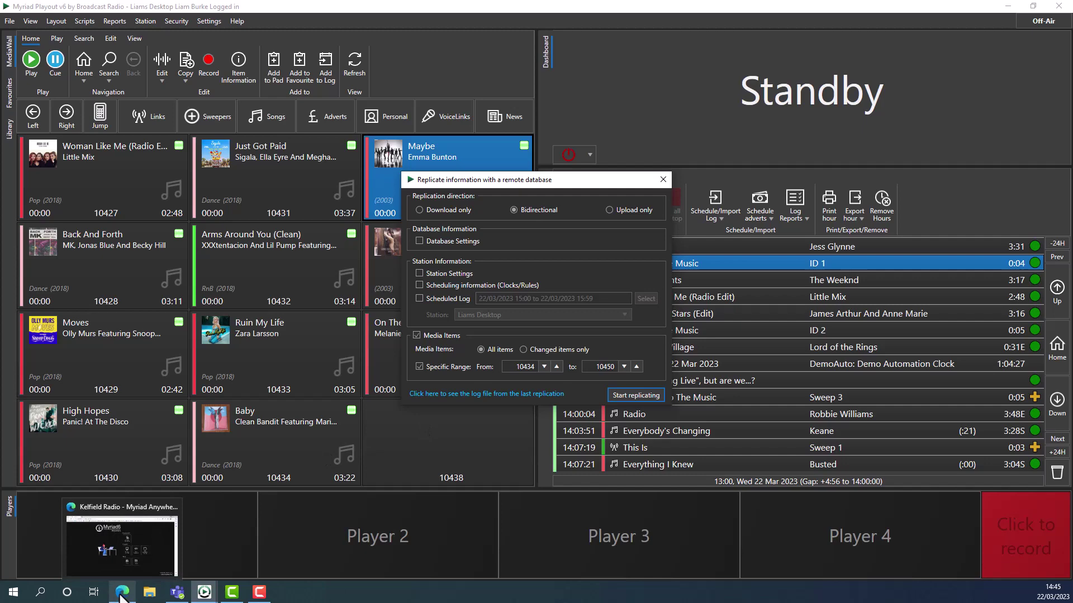
pyautogui.click(115, 547)
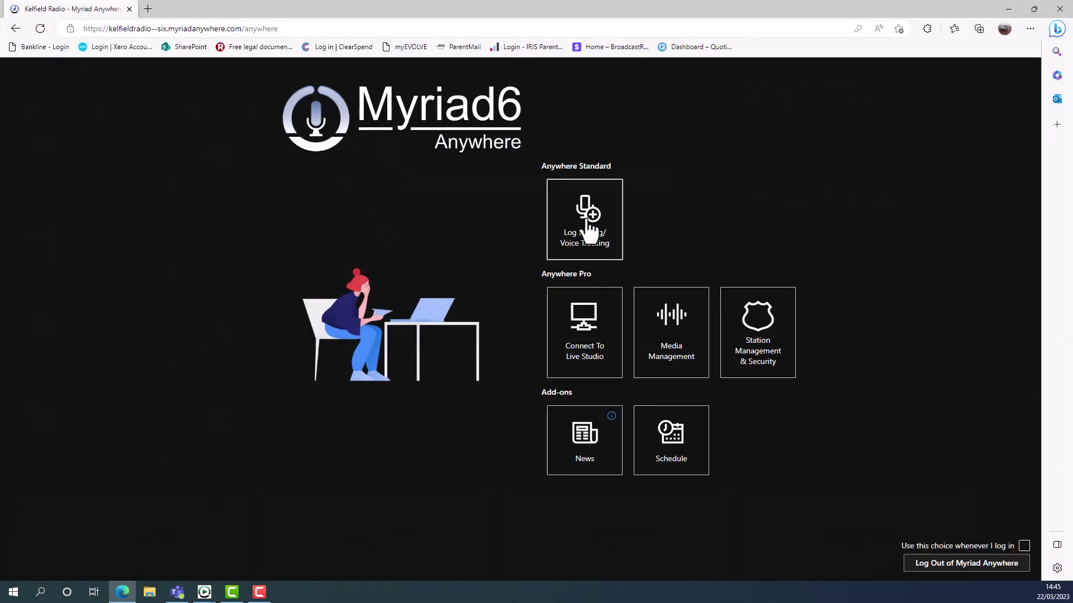
pyautogui.click(589, 229)
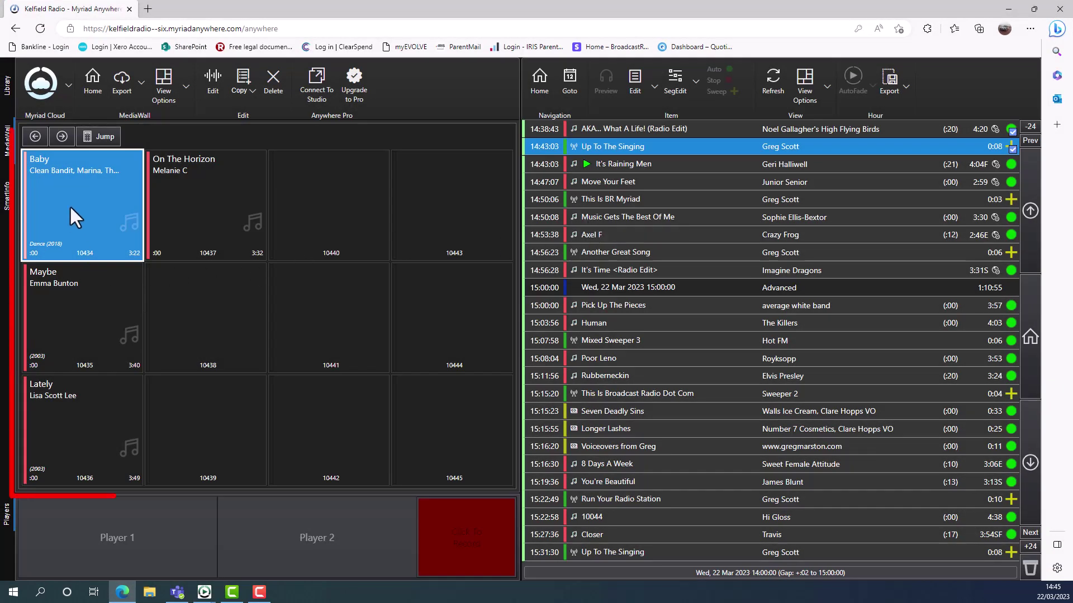
# Check the replicated Lately, Maybe and On The Horizon items on the media wall.
pyautogui.click(91, 341)
pyautogui.click(96, 443)
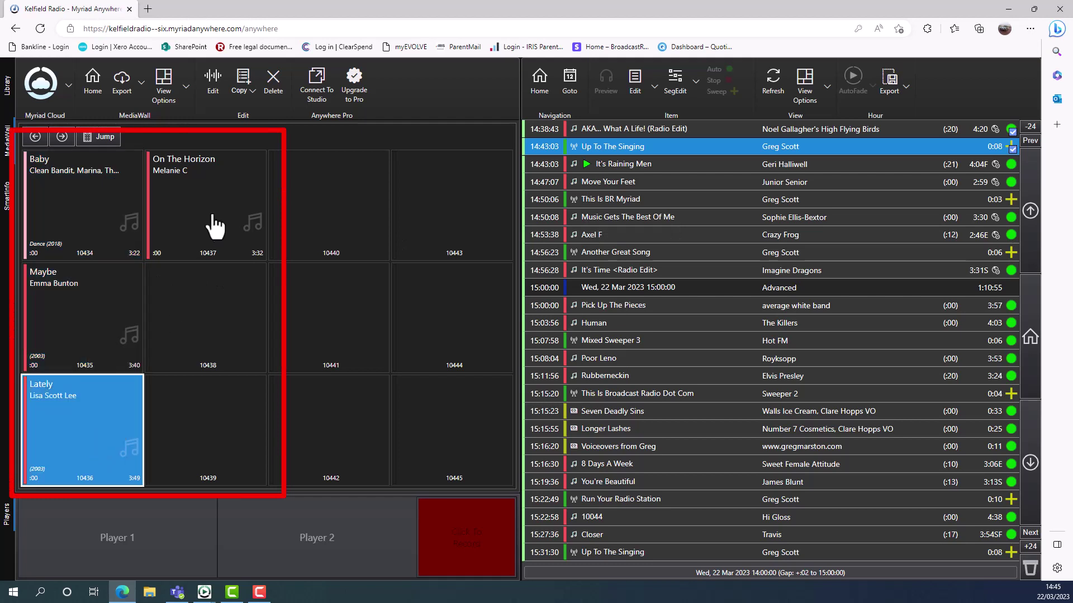
pyautogui.click(207, 219)
pyautogui.click(85, 215)
pyautogui.click(92, 345)
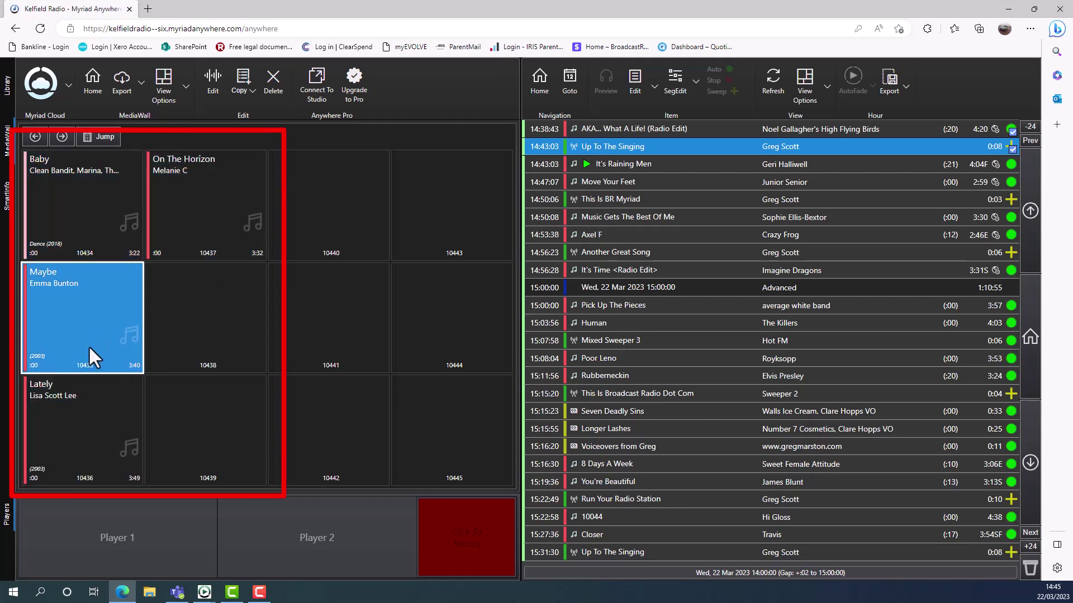
pyautogui.click(97, 423)
pyautogui.click(86, 246)
pyautogui.click(62, 338)
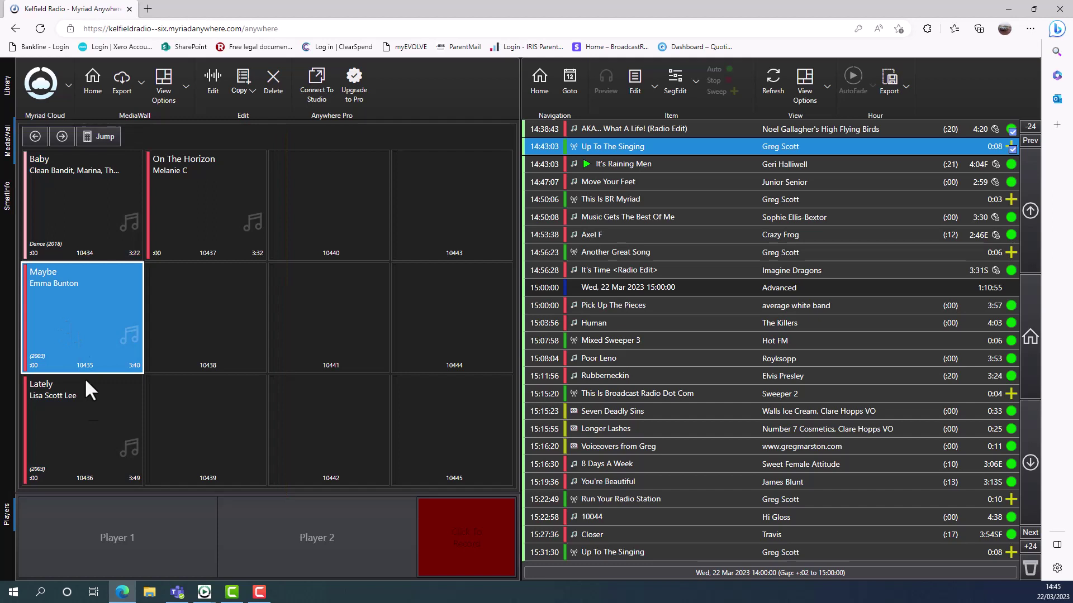
pyautogui.click(77, 449)
pyautogui.click(211, 215)
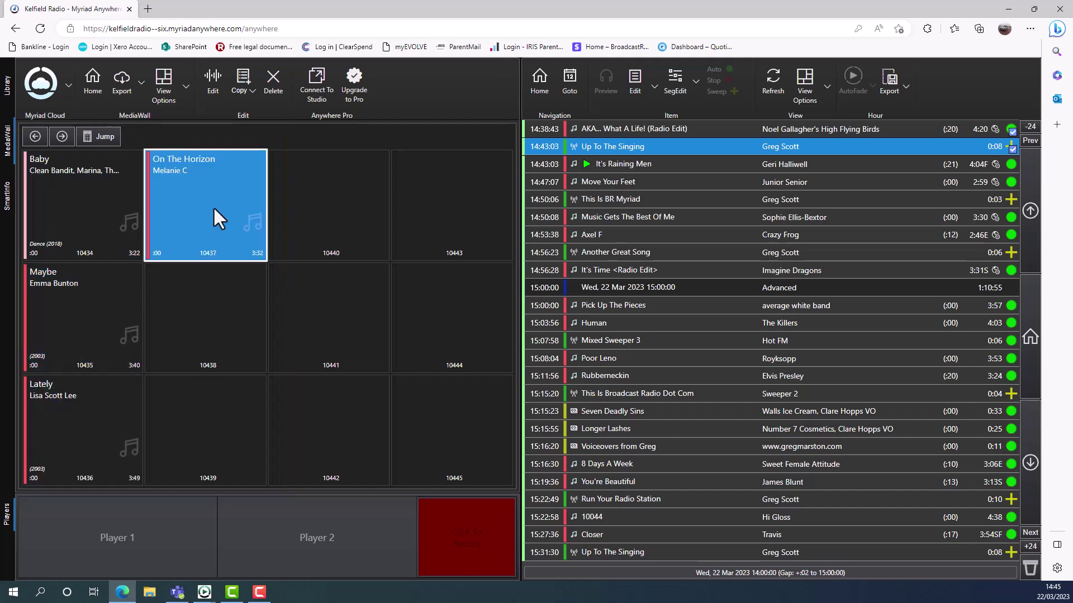